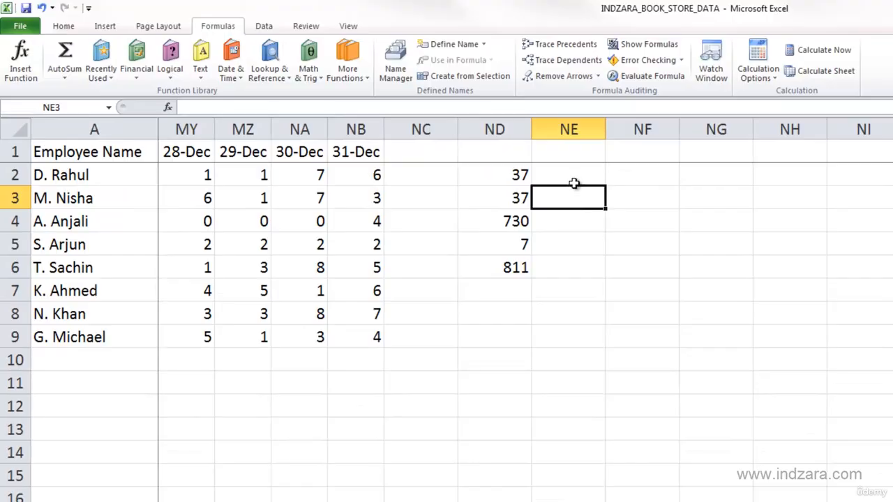
Enter =MIN(B2:NB2) in cell NE2 to find the first employee's lowest daily value across the year
{"action": "left_click", "coordinate": [572, 175]}
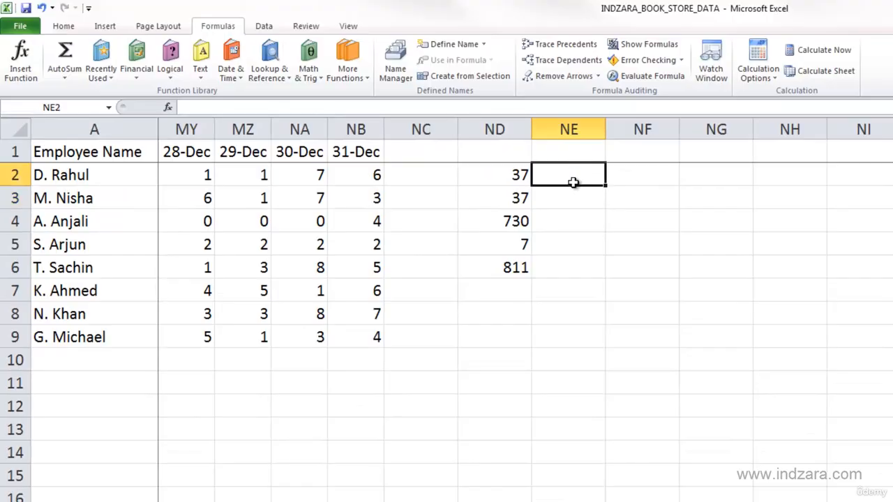
{"action": "type", "text": "="}
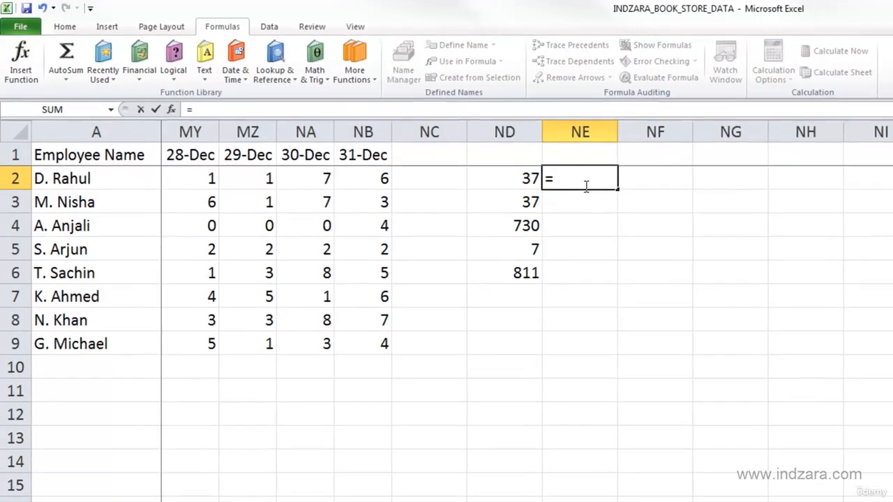
{"action": "type", "text": "MI"}
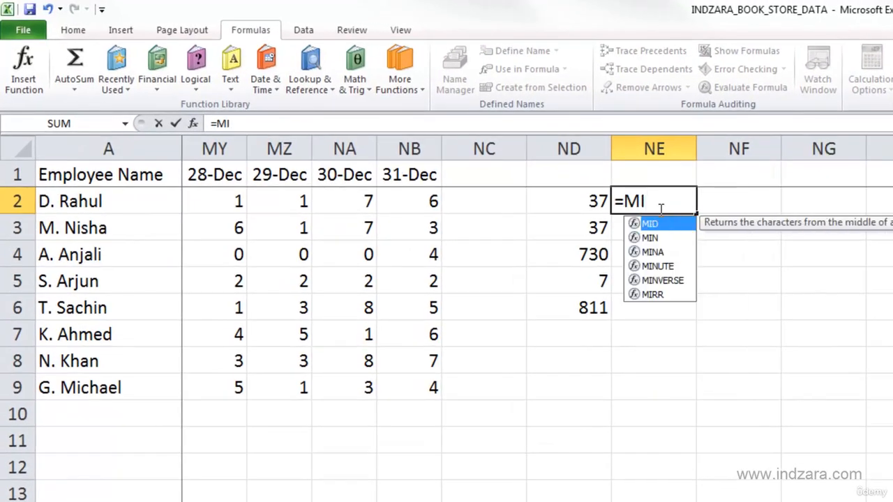
{"action": "type", "text": "N("}
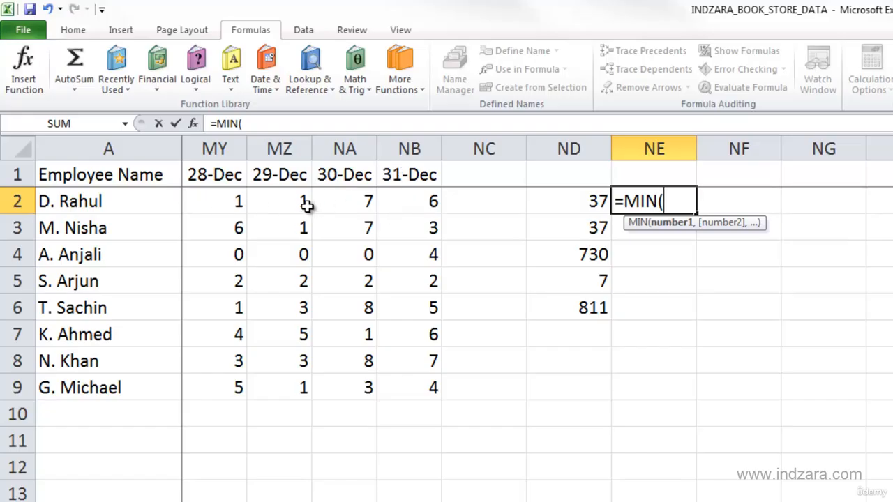
{"action": "left_click", "coordinate": [434, 207]}
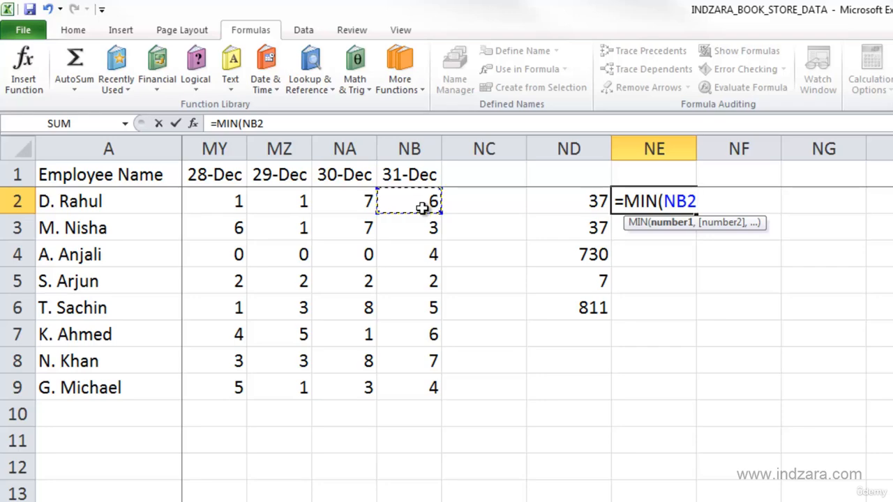
{"action": "key", "text": "ctrl+shift+Left"}
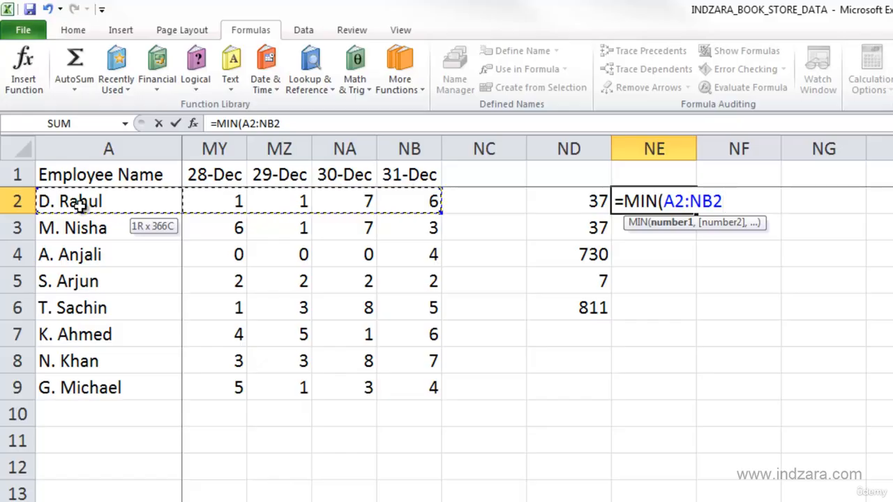
{"action": "key", "text": "shift+Right"}
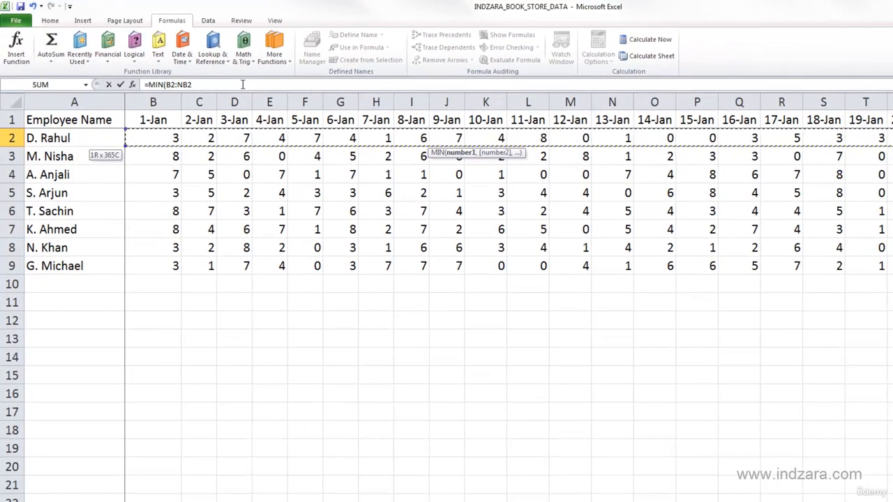
{"action": "type", "text": ")"}
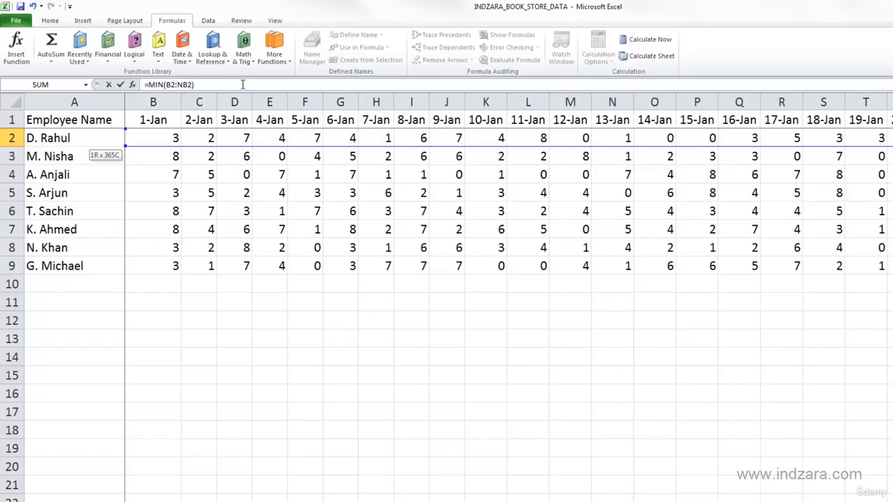
{"action": "key", "text": "Return"}
{"action": "key", "text": "Up"}
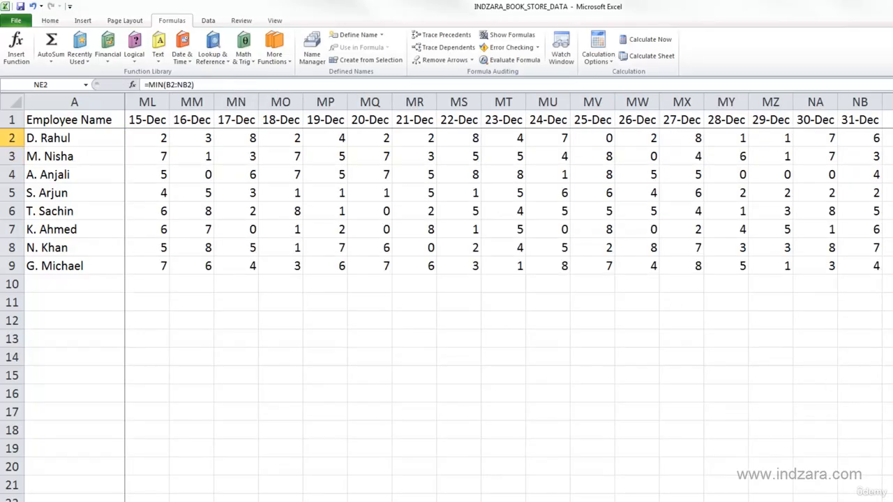
{"action": "scroll", "coordinate": [510, 298], "scroll_direction": "right", "scroll_amount": 10}
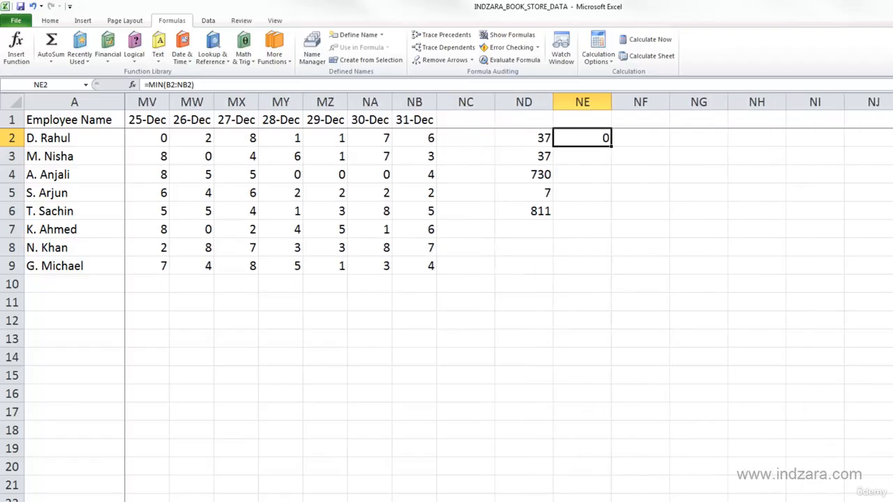
{"action": "scroll", "coordinate": [264, 114], "scroll_direction": "right", "scroll_amount": 5}
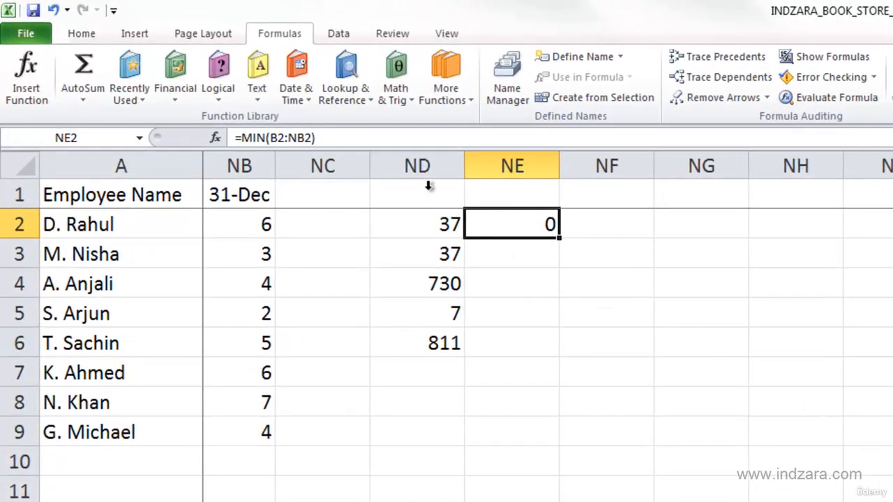
Change the function in NE2 to MAX, giving =MAX(B2:NB2), to find the first employee's highest daily value
{"action": "left_click", "coordinate": [334, 137]}
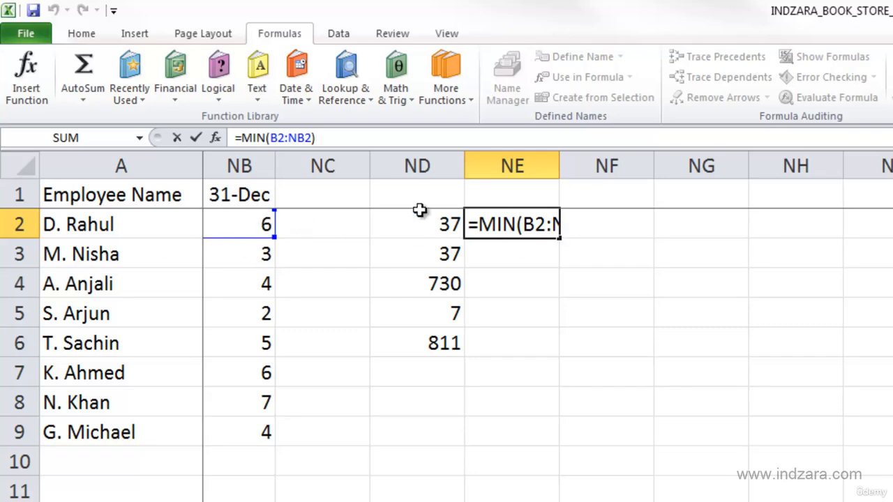
{"action": "left_click", "coordinate": [618, 253]}
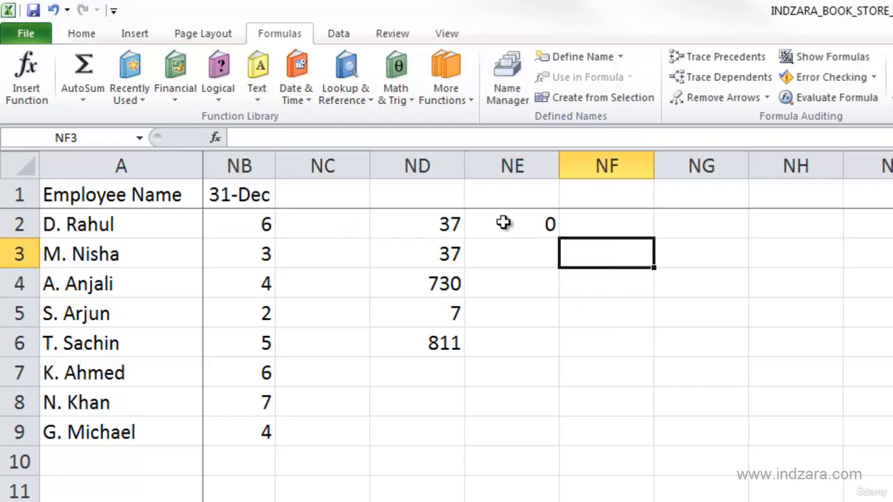
{"action": "left_click", "coordinate": [505, 223]}
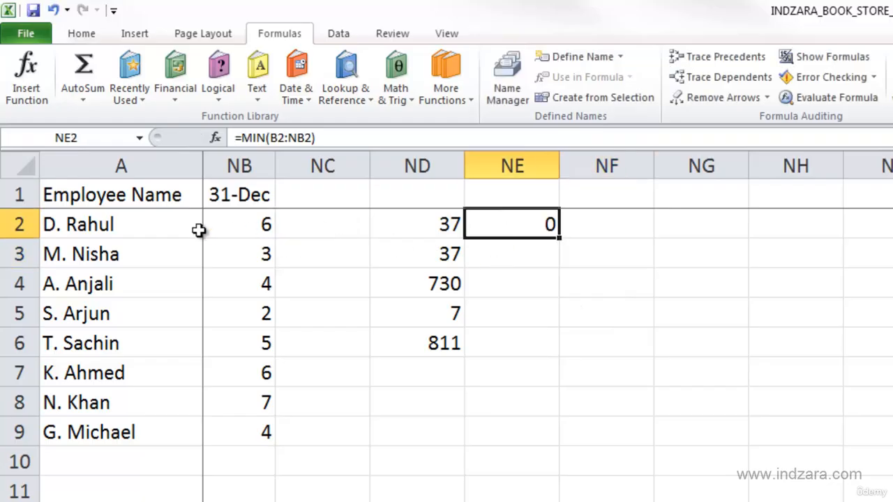
{"action": "left_click", "coordinate": [268, 137]}
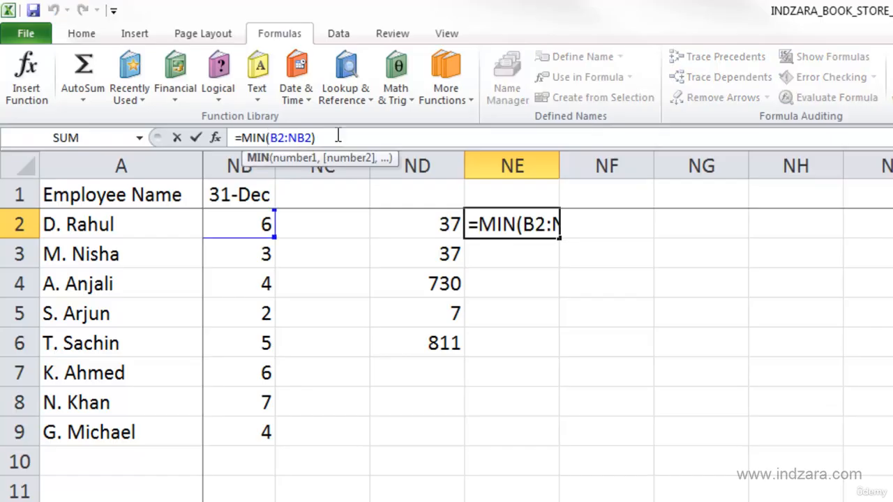
{"action": "key", "text": "BackSpace"}
{"action": "key", "text": "BackSpace"}
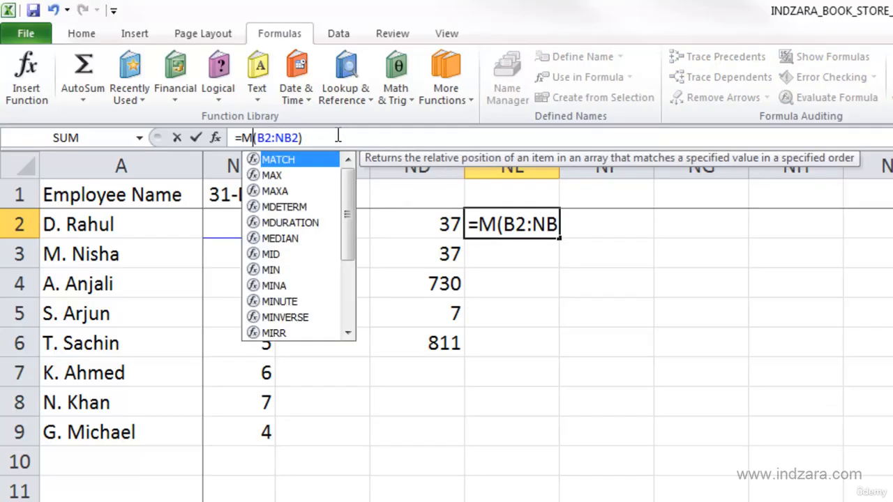
{"action": "type", "text": "AX"}
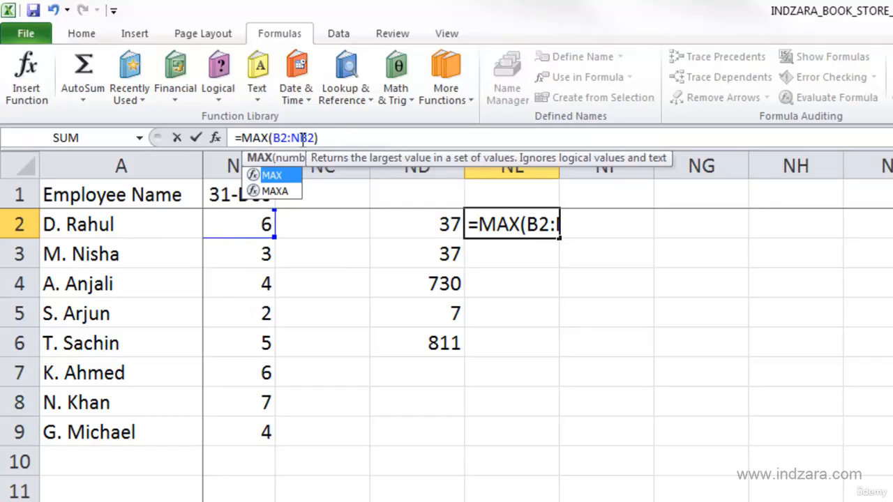
{"action": "left_click", "coordinate": [327, 138]}
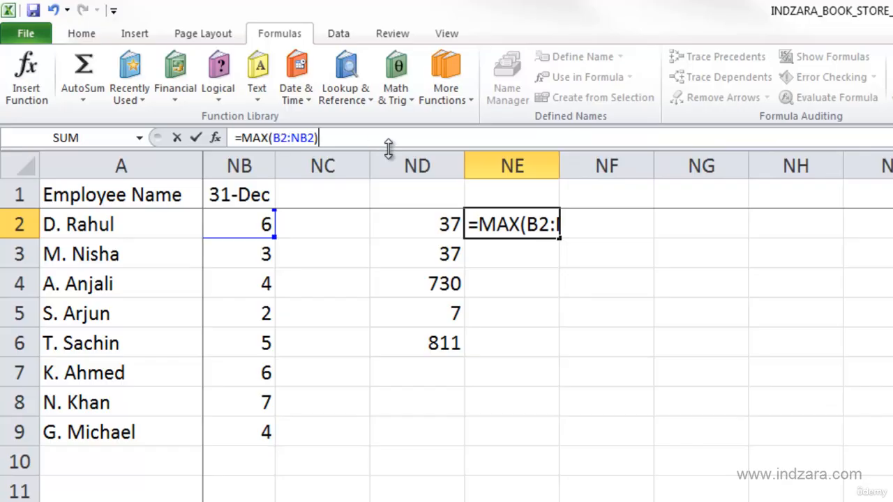
{"action": "key", "text": "Return"}
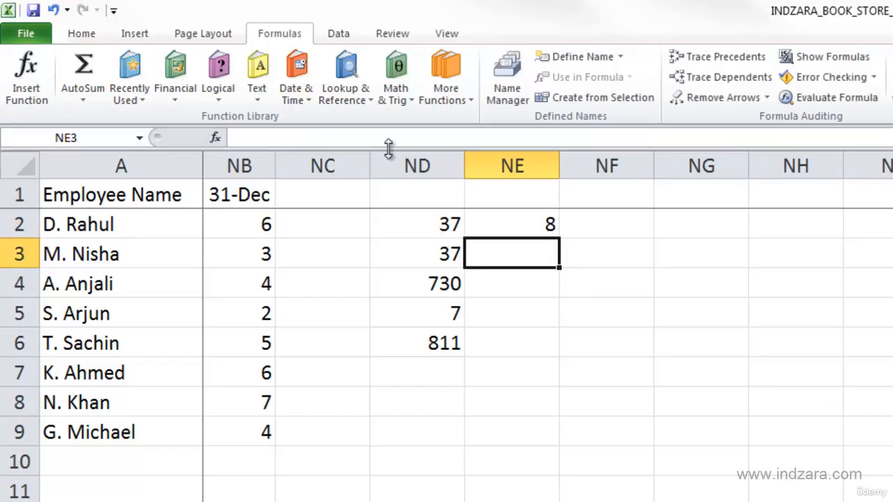
Change the function in NE2 to AVERAGE, giving =AVERAGE(B2:NB2), to calculate the first employee's daily average
{"action": "left_click", "coordinate": [499, 231]}
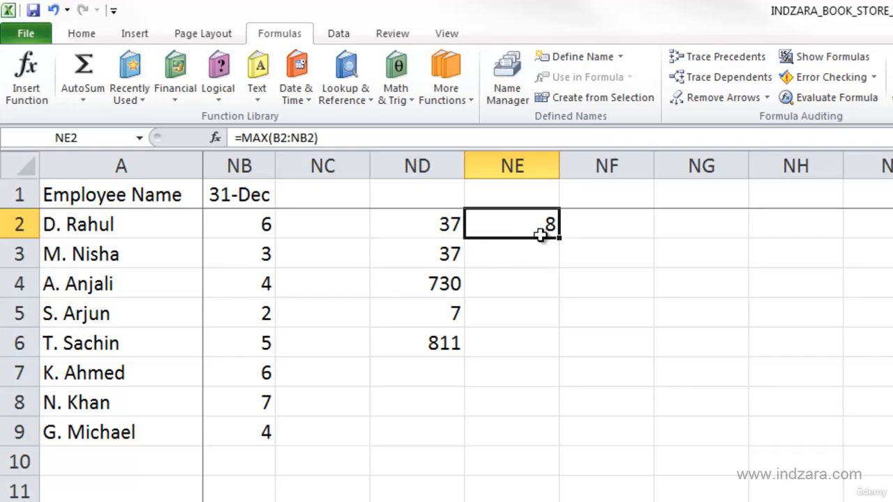
{"action": "left_click", "coordinate": [313, 138]}
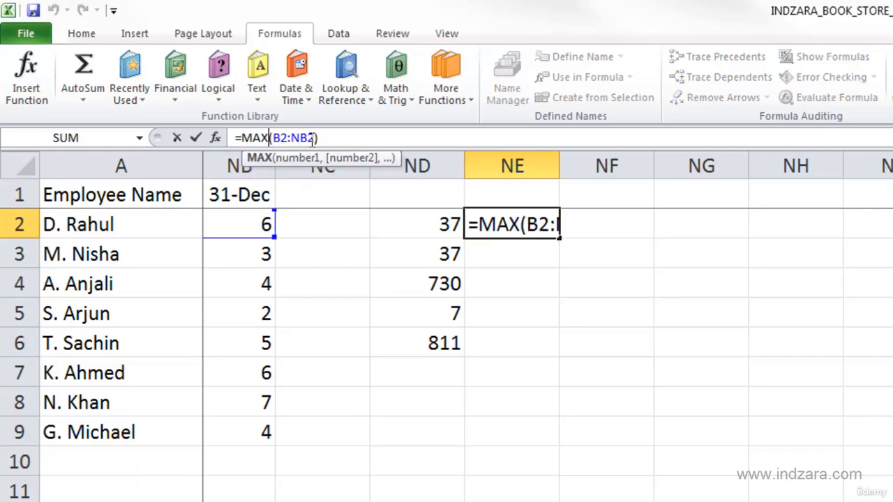
{"action": "key", "text": "BackSpace"}
{"action": "key", "text": "BackSpace"}
{"action": "key", "text": "BackSpace"}
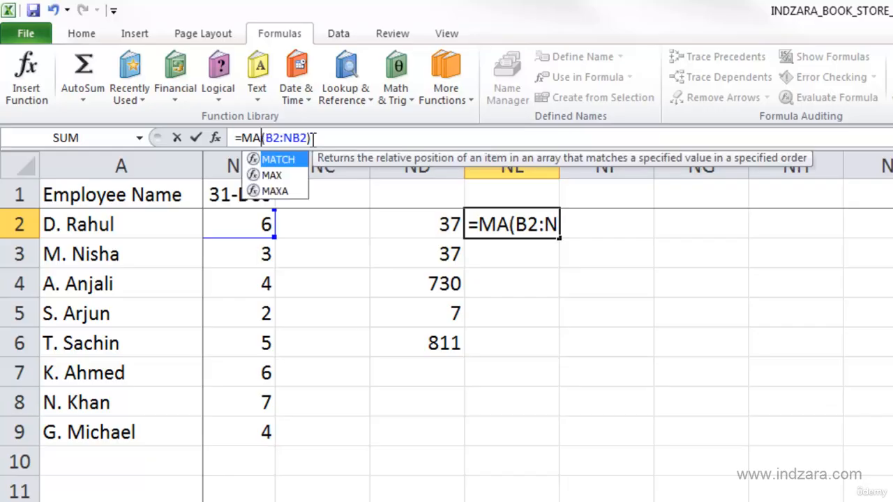
{"action": "type", "text": "AVERAGE"}
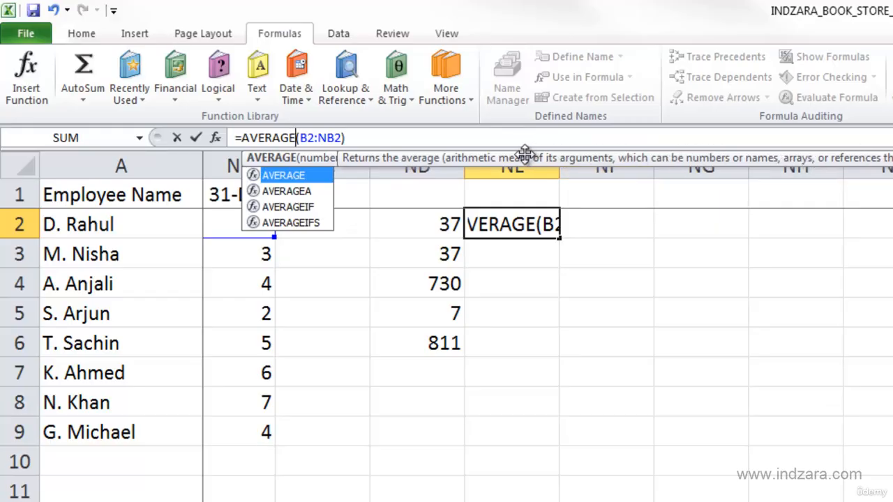
{"action": "left_click", "coordinate": [305, 134]}
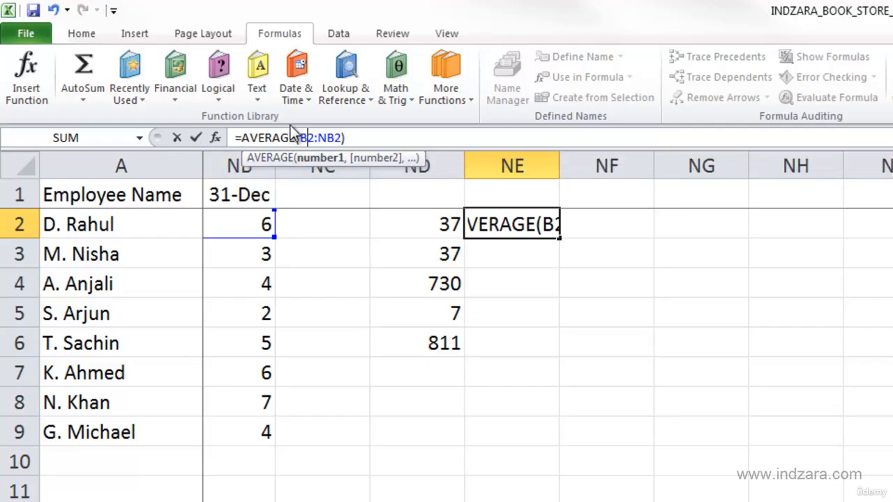
{"action": "left_click", "coordinate": [380, 132]}
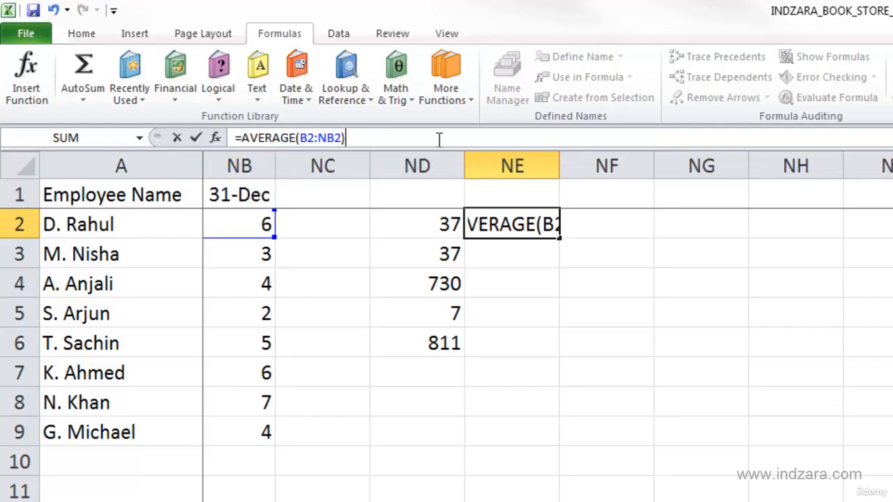
{"action": "key", "text": "Return"}
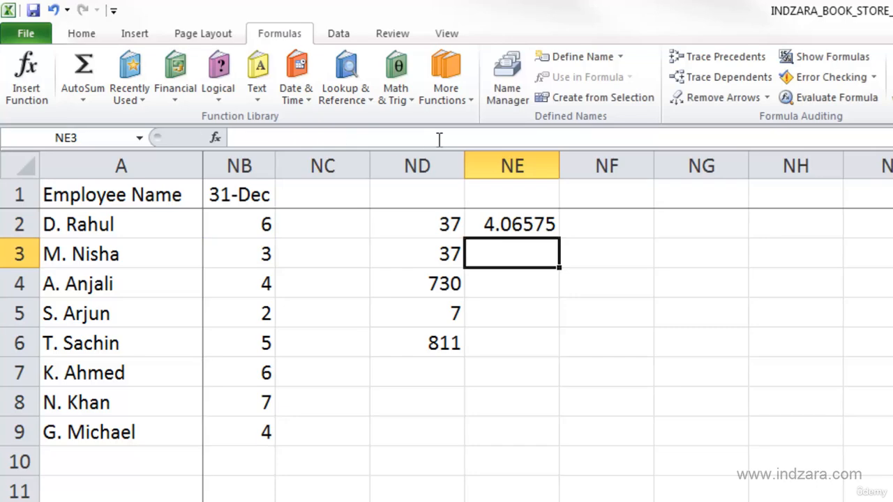
{"action": "left_click", "coordinate": [557, 224]}
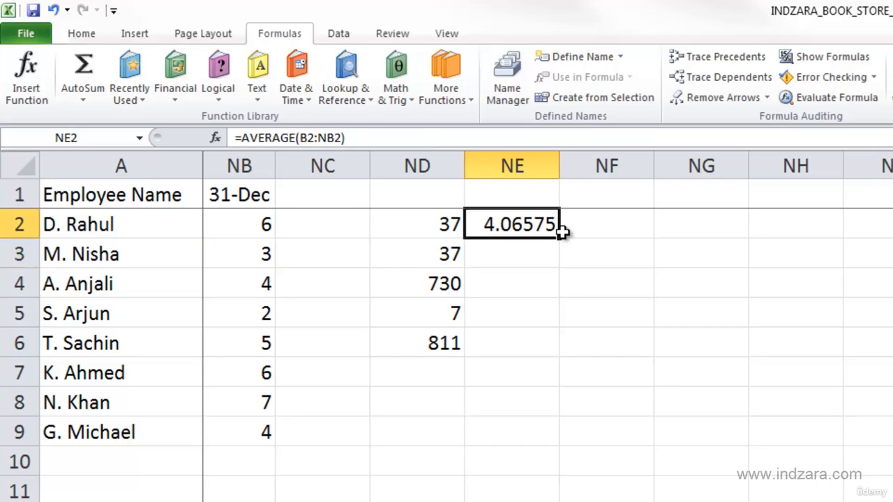
Enter =SUM(B2:NB2) in cell NF2 to total the first employee's daily values for the whole year
{"action": "left_click", "coordinate": [589, 227]}
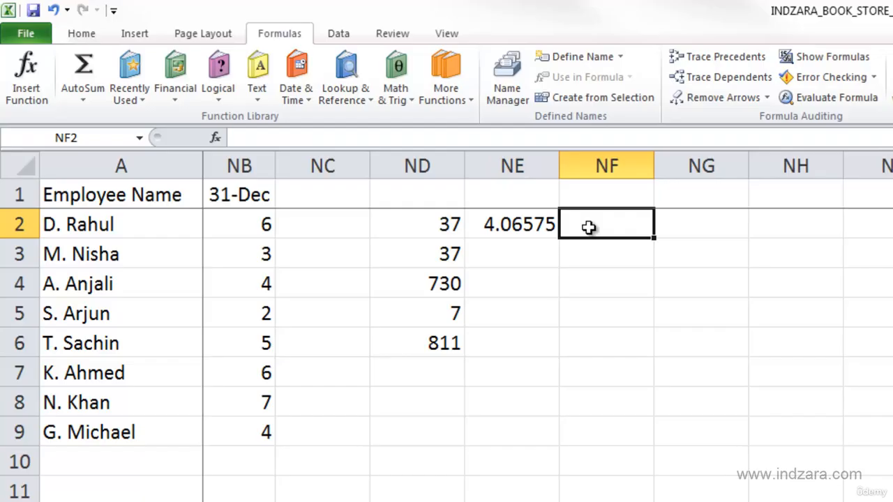
{"action": "type", "text": "=sum("}
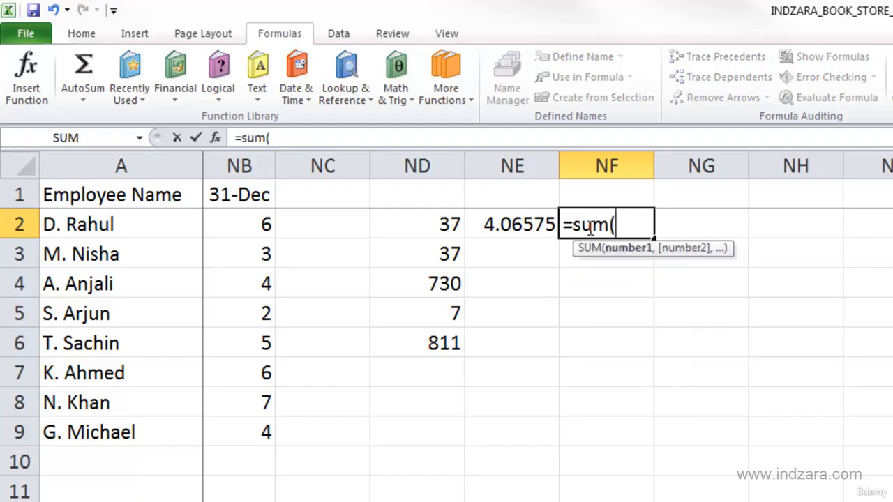
{"action": "key", "text": "Left"}
{"action": "key", "text": "Left"}
{"action": "key", "text": "Left"}
{"action": "key", "text": "Left"}
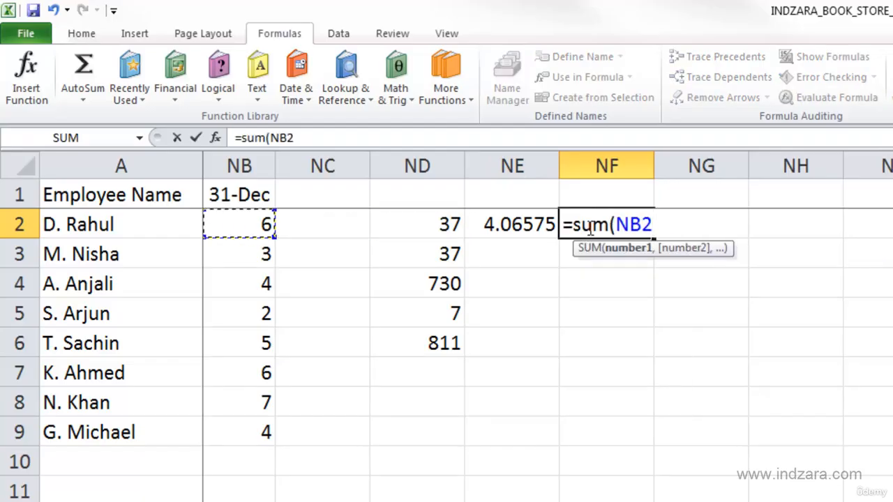
{"action": "key", "text": "ctrl+shift+Left"}
{"action": "key", "text": "shift+Right"}
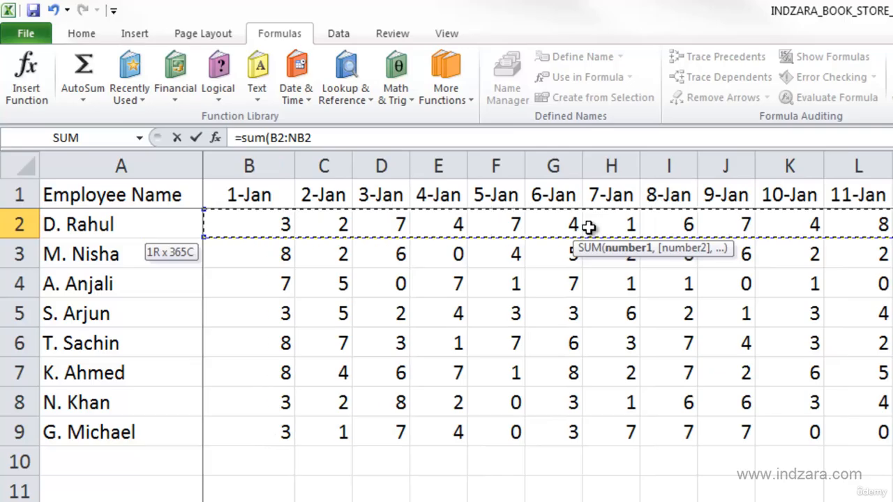
{"action": "type", "text": ")"}
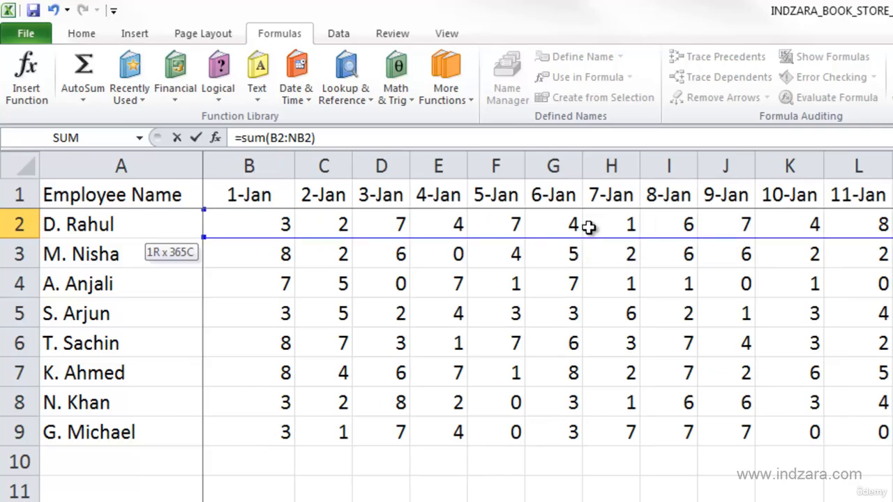
{"action": "key", "text": "Return"}
{"action": "key", "text": "Up"}
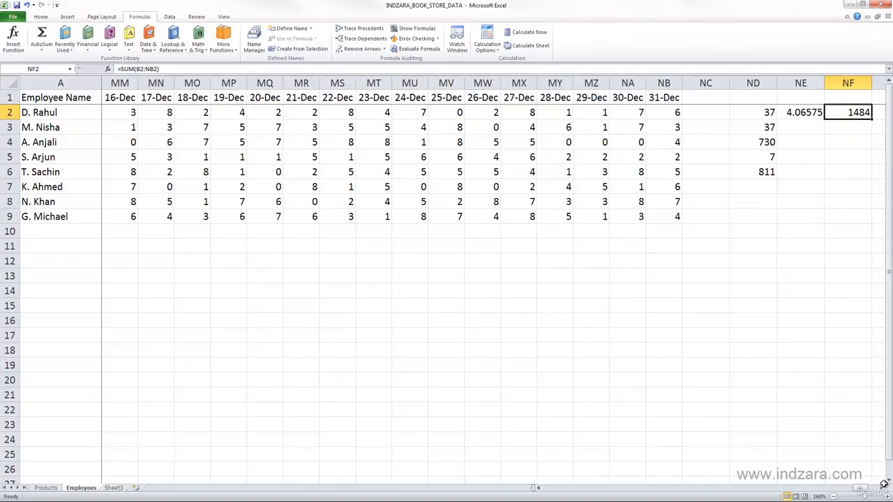
{"action": "left_click", "coordinate": [882, 485]}
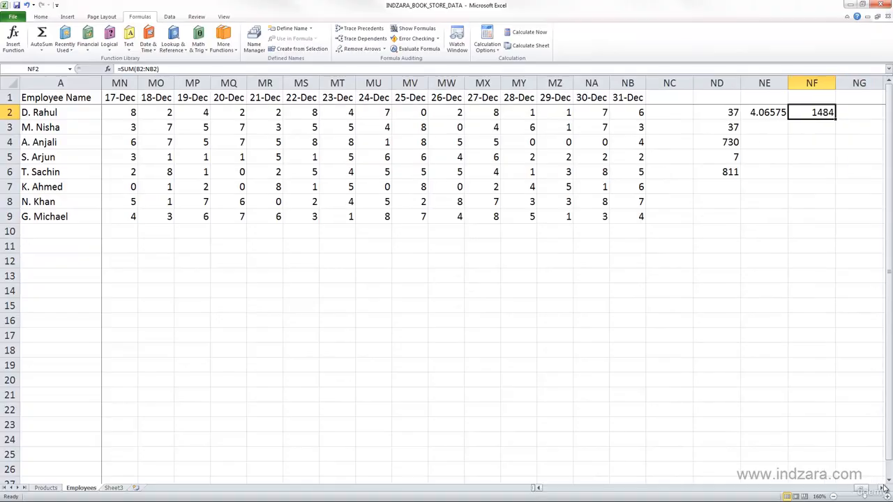
{"action": "left_click", "coordinate": [882, 485]}
{"action": "scroll", "coordinate": [516, 307], "scroll_direction": "right", "scroll_amount": 10}
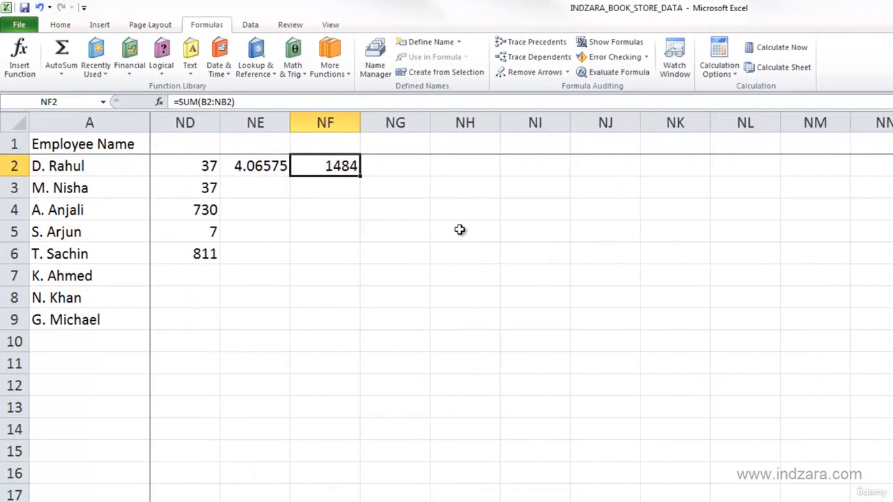
Enter =NF2/365 in cell NF3 to derive the daily average from the yearly total, and compare it with the AVERAGE formula in NE2
{"action": "left_click", "coordinate": [338, 189]}
{"action": "type", "text": "="}
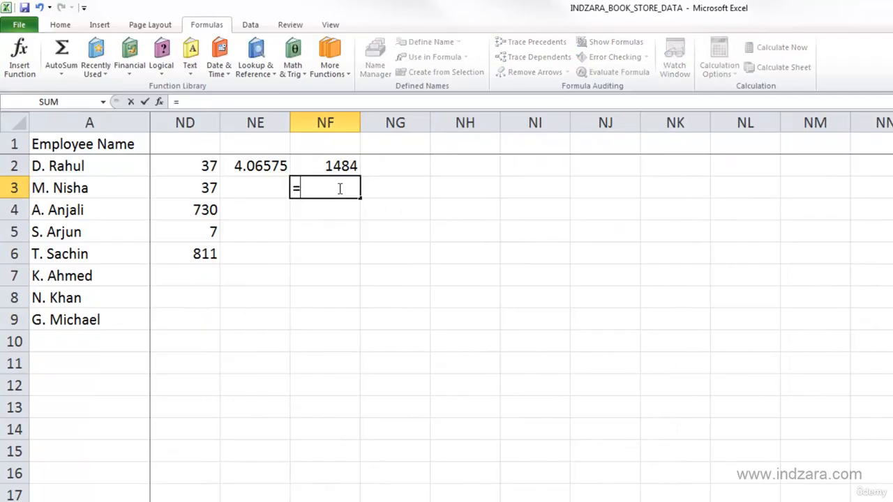
{"action": "type", "text": "NF2/365"}
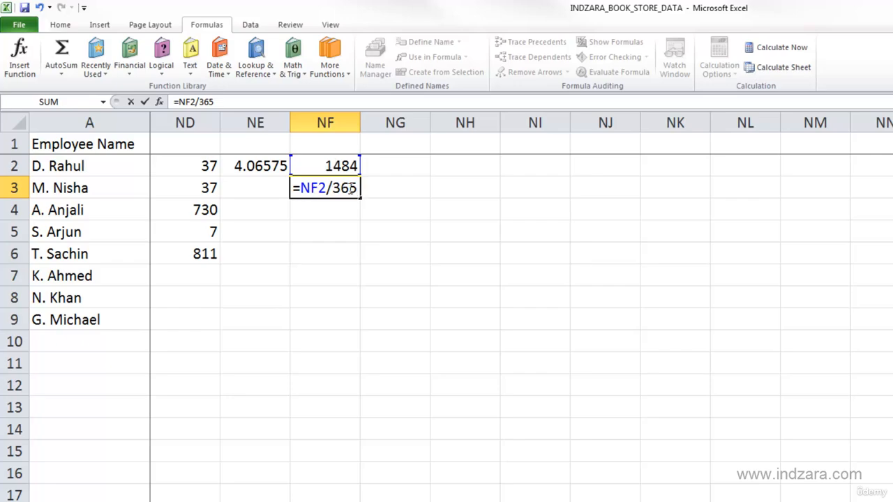
{"action": "key", "text": "Return"}
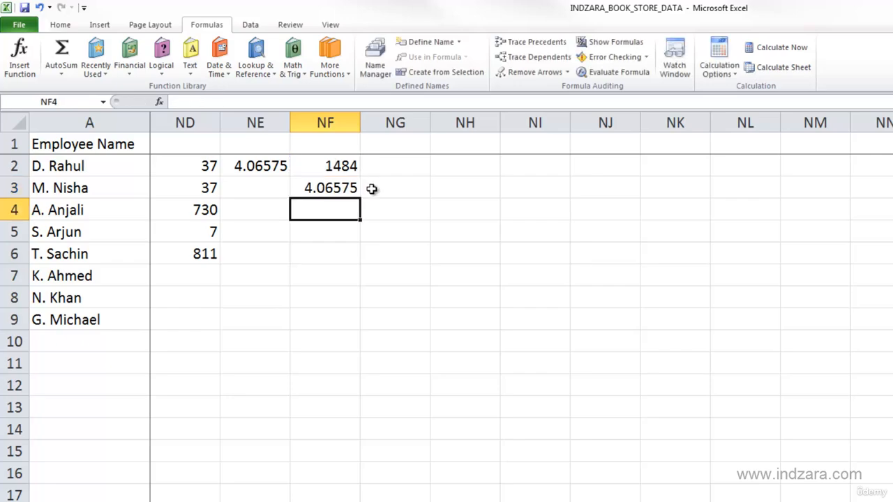
{"action": "key", "text": "Up"}
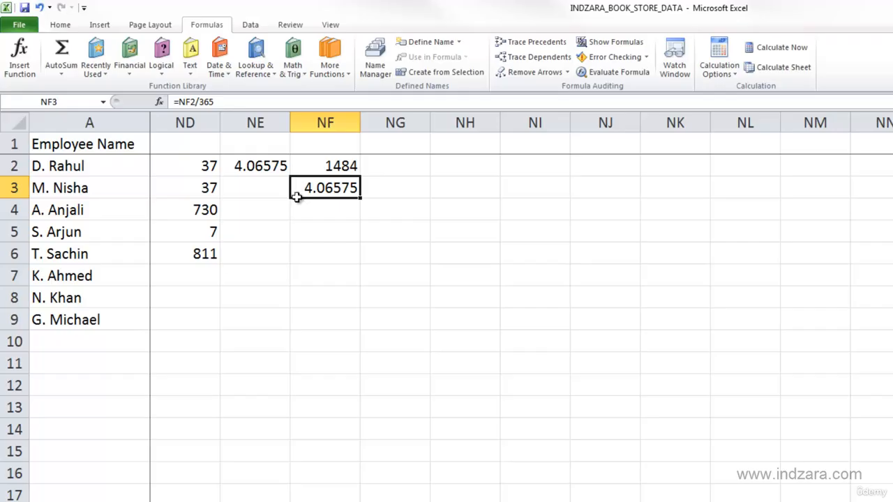
{"action": "left_click", "coordinate": [275, 172]}
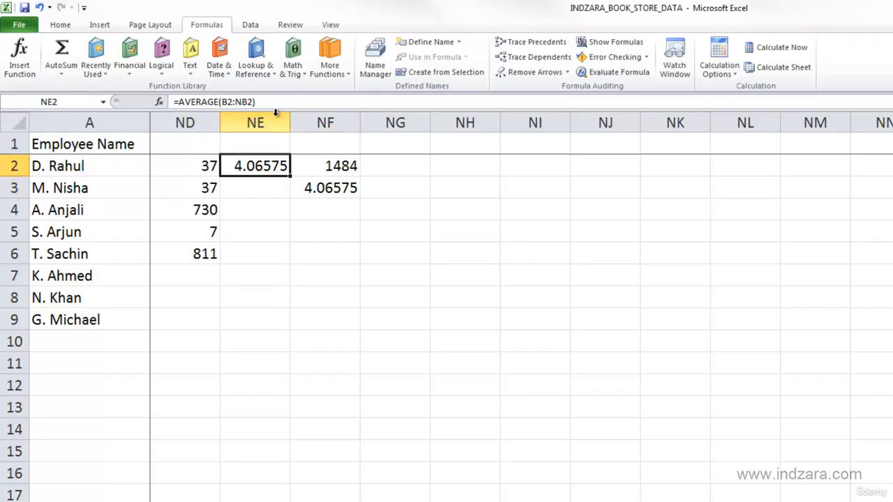
{"action": "left_click", "coordinate": [314, 170]}
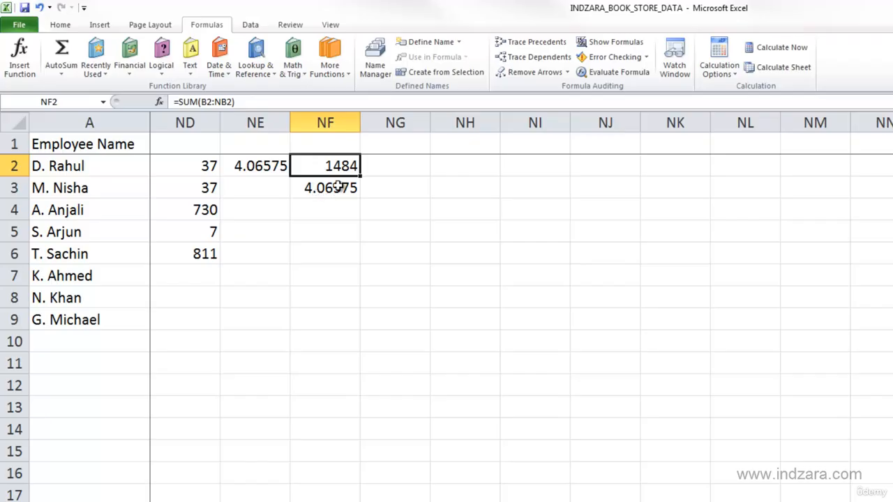
{"action": "left_click", "coordinate": [338, 188]}
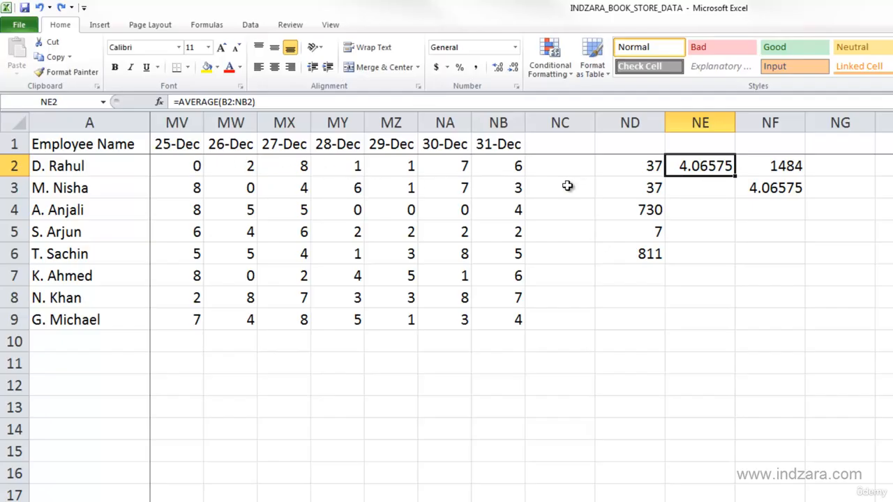
Clear the first employee's 25-Dec value in MV2 to test how AVERAGE treats a blank cell, and restore the value to 0
{"action": "left_click", "coordinate": [185, 172]}
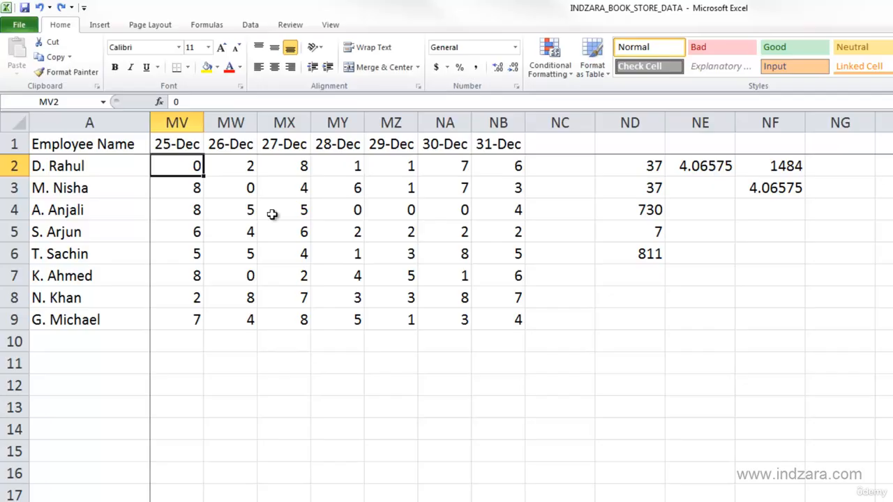
{"action": "key", "text": "Delete"}
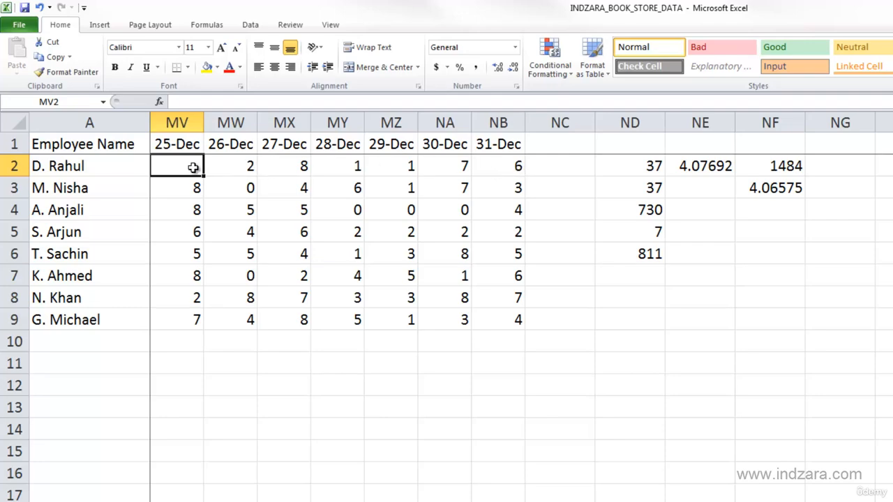
{"action": "type", "text": "0"}
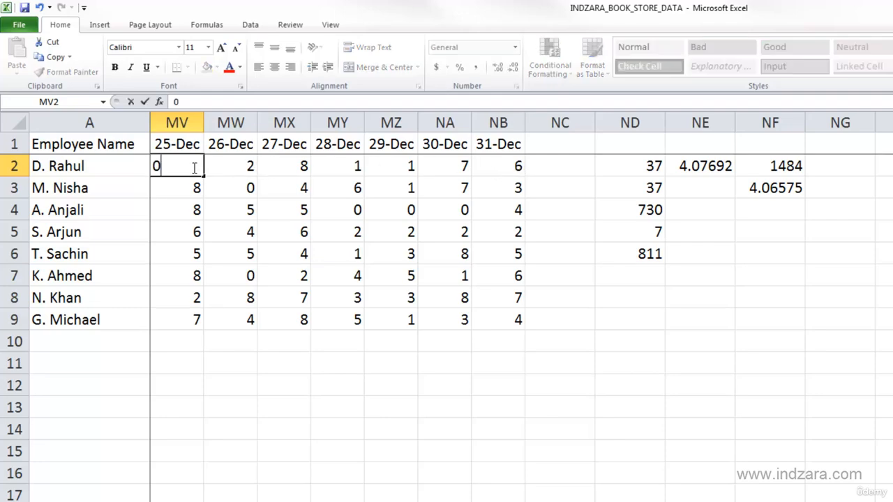
{"action": "key", "text": "Return"}
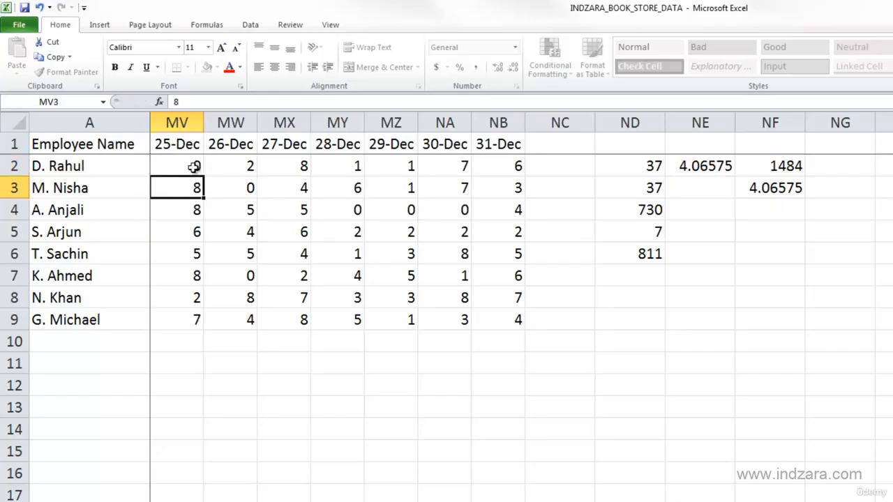
{"action": "left_click", "coordinate": [194, 168]}
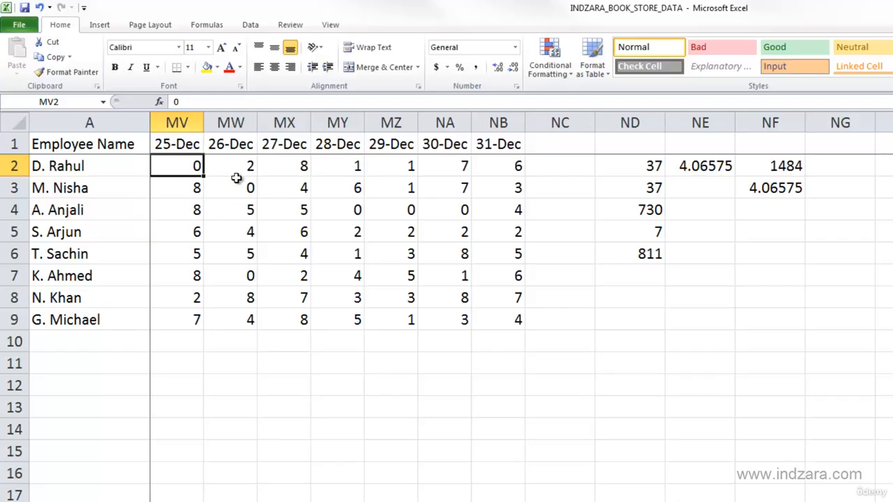
{"action": "left_click", "coordinate": [706, 169]}
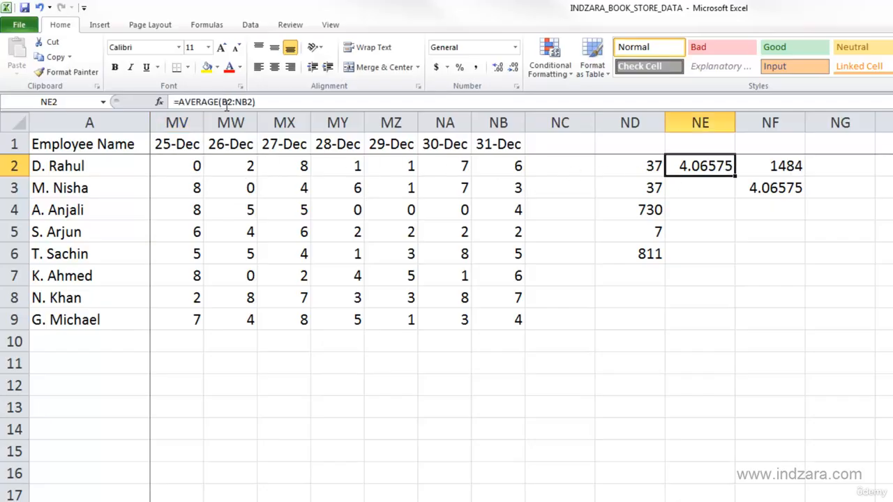